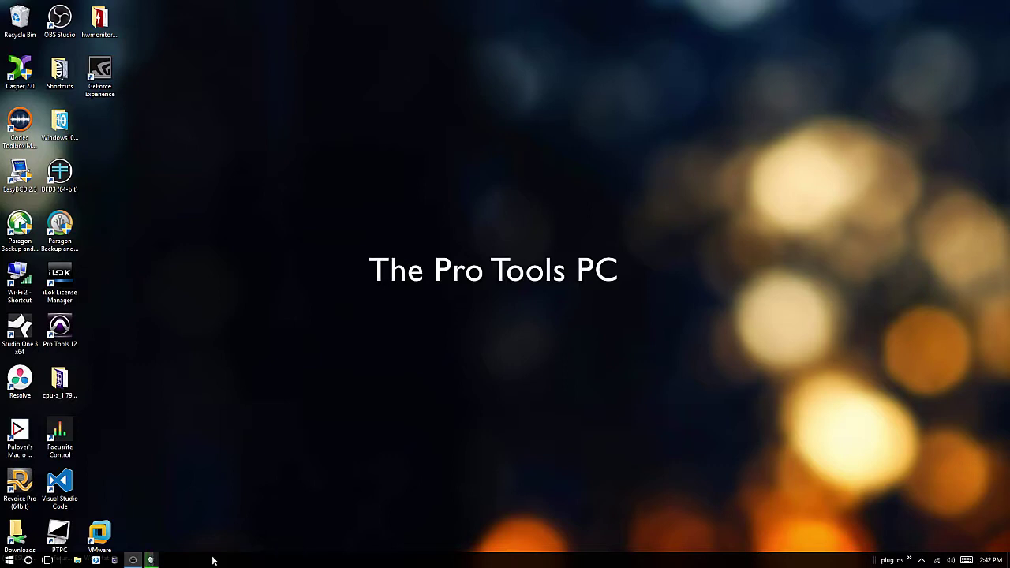
- Search Start for 'device', open Device Manager and select Axiom 49 under Sound, video and game controllers
{"action": "mouse_move", "coordinate": [154, 562]}
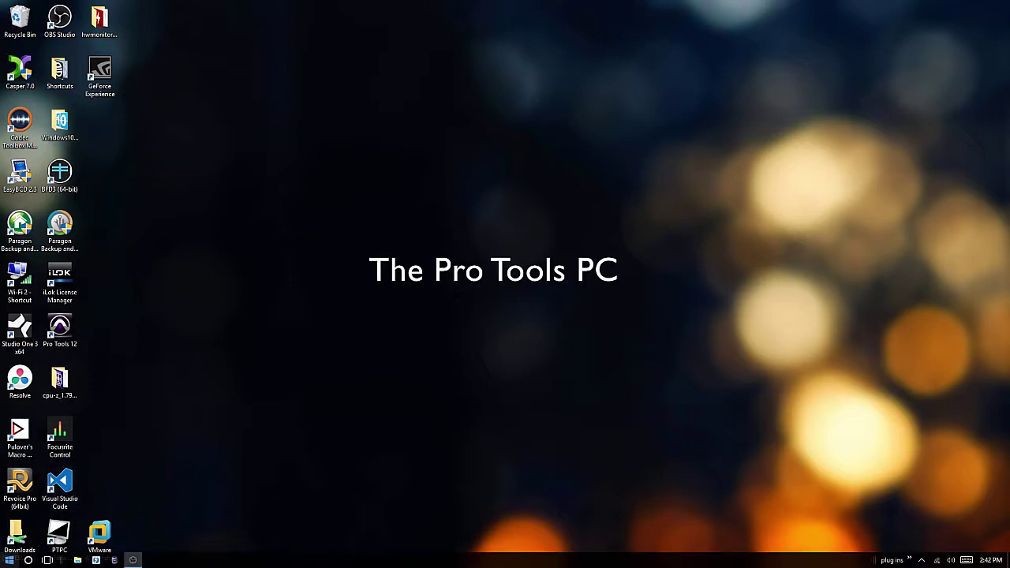
{"action": "right_click", "coordinate": [9, 561]}
{"action": "left_click", "coordinate": [6, 560]}
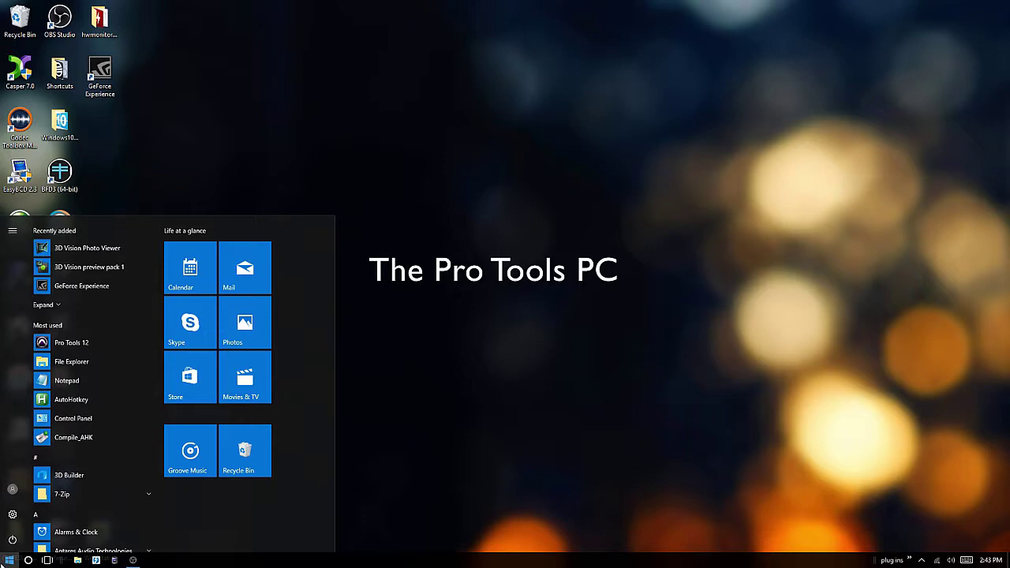
{"action": "type", "text": "device"}
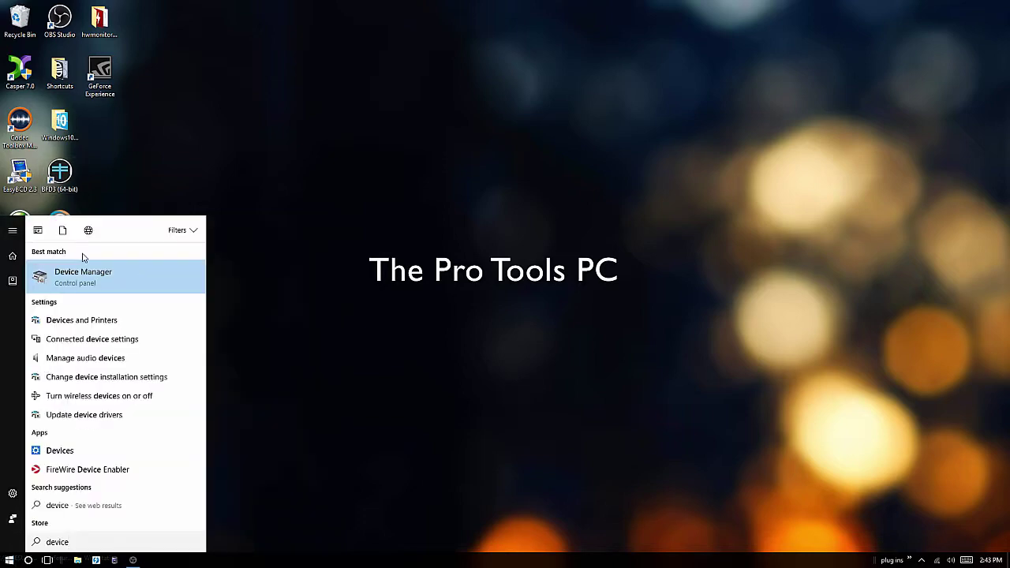
{"action": "left_click", "coordinate": [72, 281]}
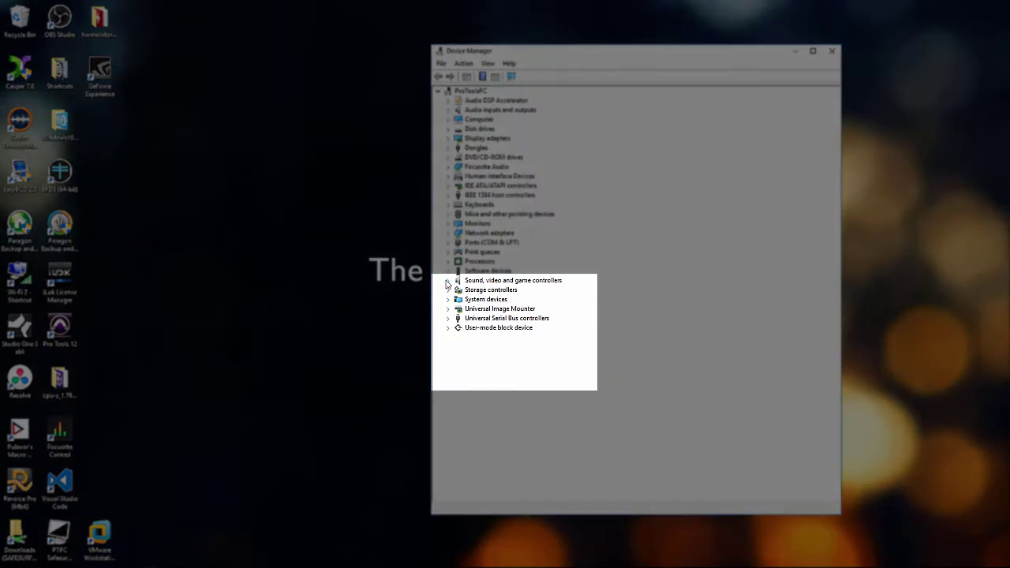
{"action": "left_click", "coordinate": [447, 281]}
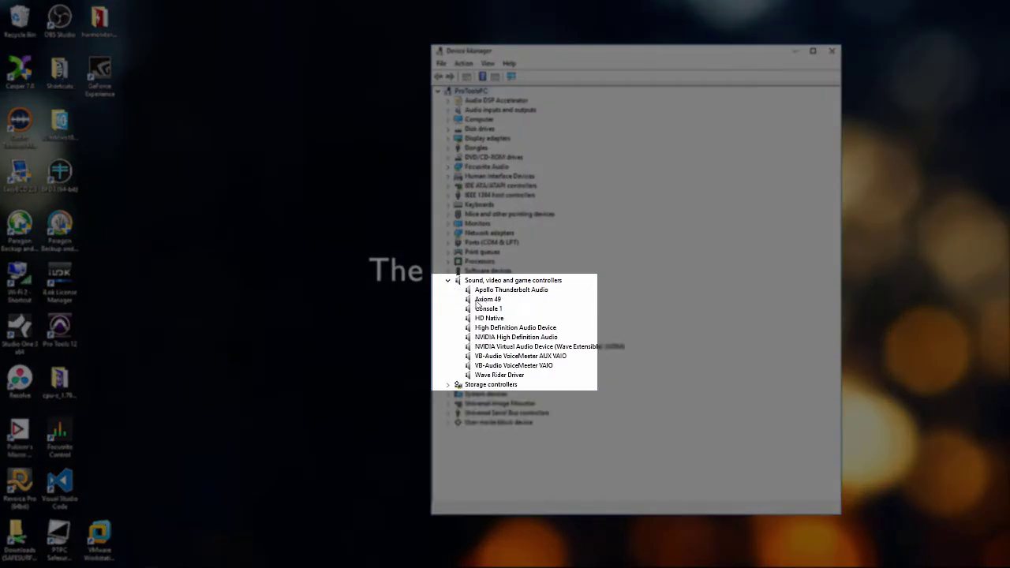
{"action": "left_click", "coordinate": [478, 303]}
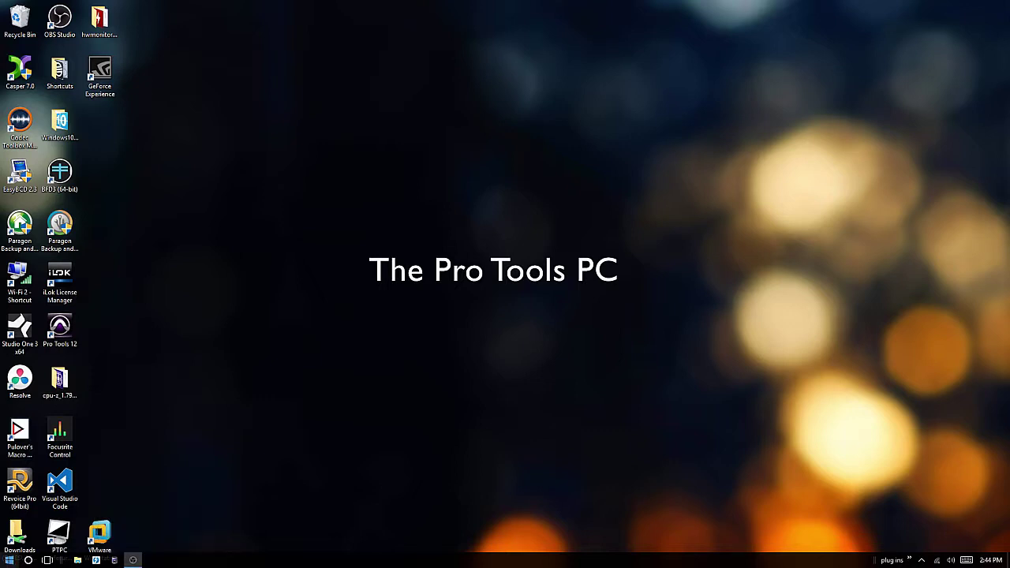
- Reopen Device Manager from the Win+X shortcuts menu
{"action": "right_click", "coordinate": [9, 560]}
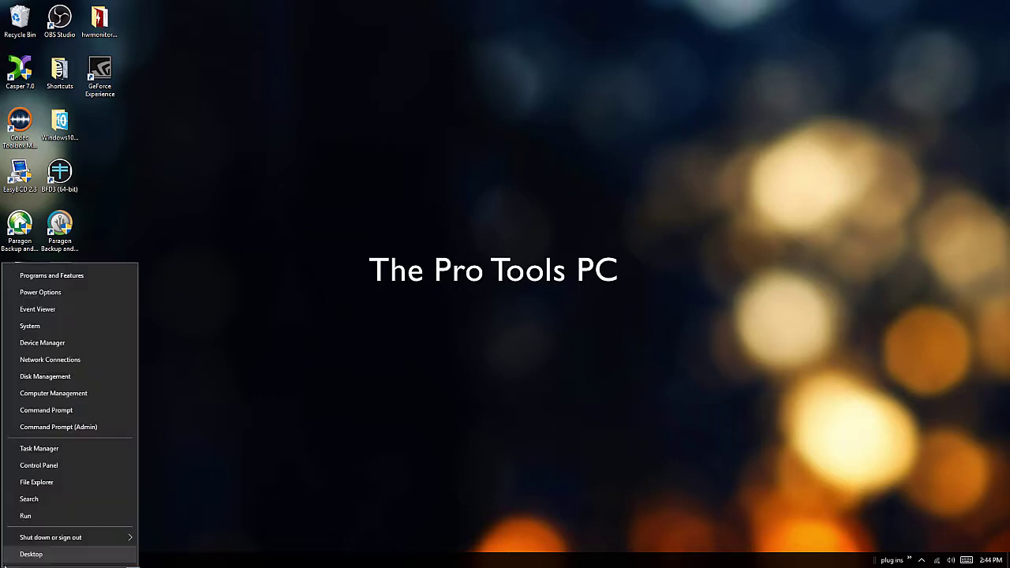
{"action": "left_click", "coordinate": [41, 343]}
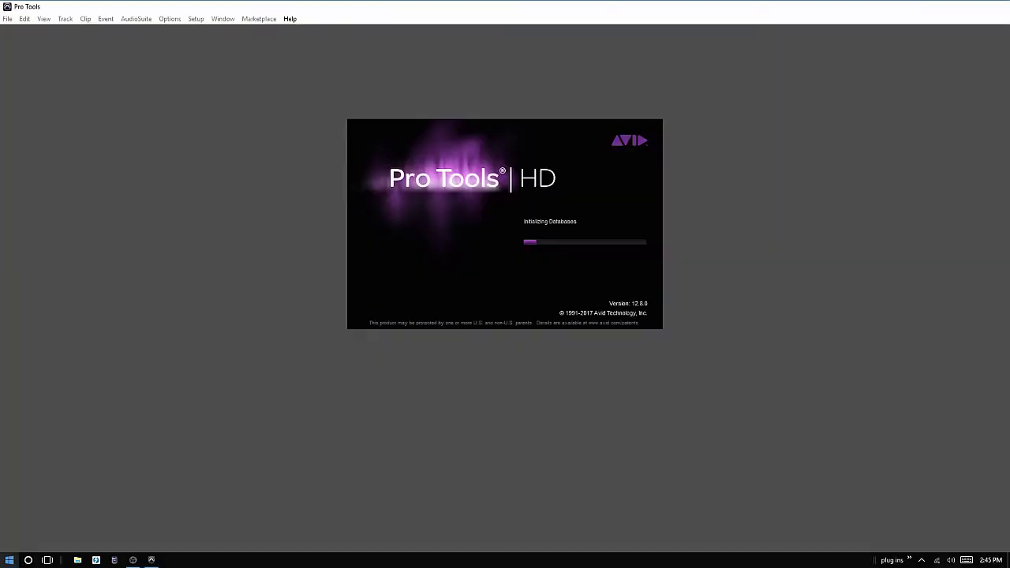
- Reopen Device Manager tall on the right and expand sound controllers to show Axiom 49 and MIDISPORT 4x4 Anniv
{"action": "right_click", "coordinate": [6, 560]}
{"action": "left_click", "coordinate": [27, 344]}
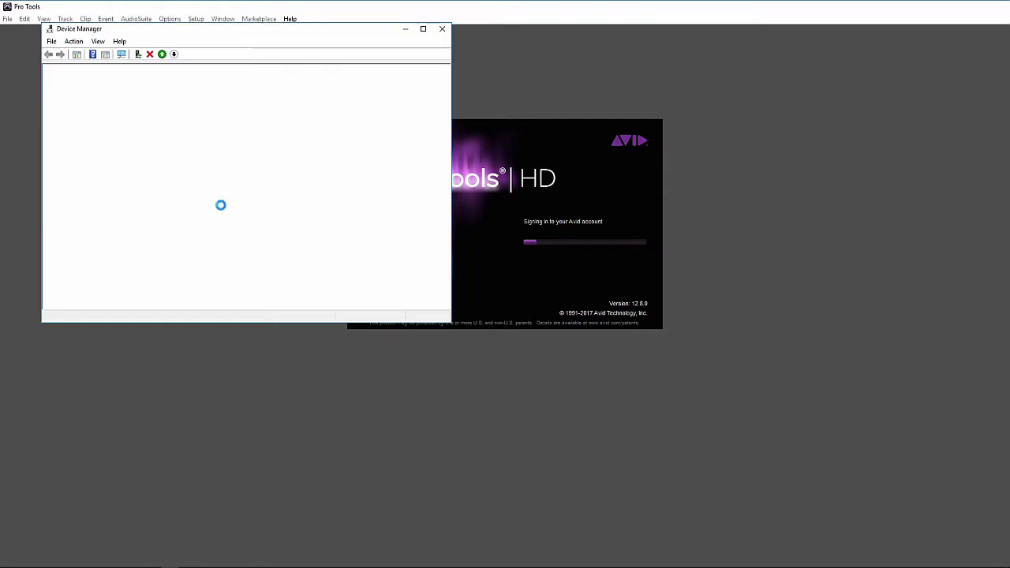
{"action": "left_click_drag", "start_coordinate": [251, 37], "coordinate": [805, 73]}
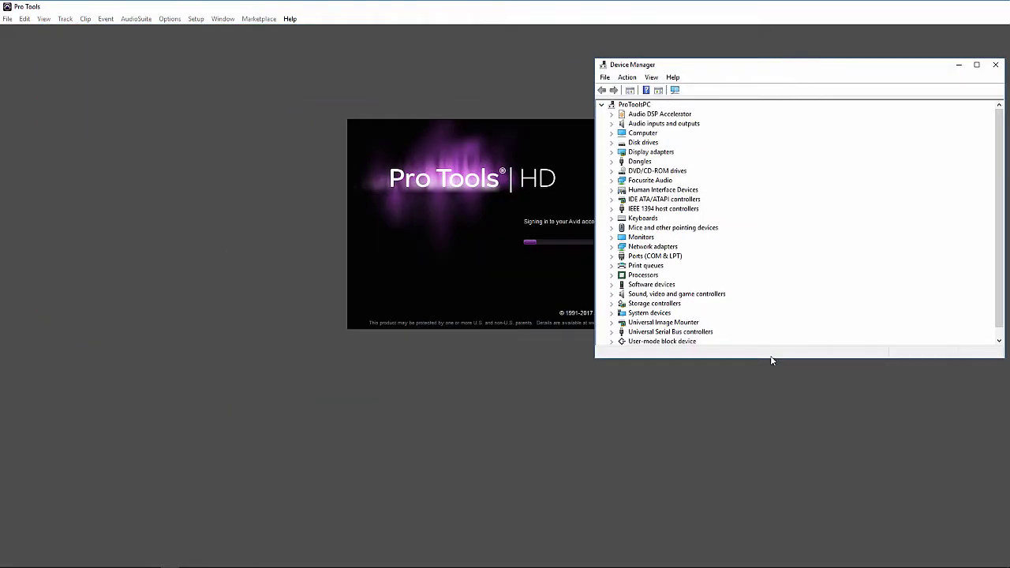
{"action": "left_click_drag", "start_coordinate": [772, 360], "coordinate": [766, 554]}
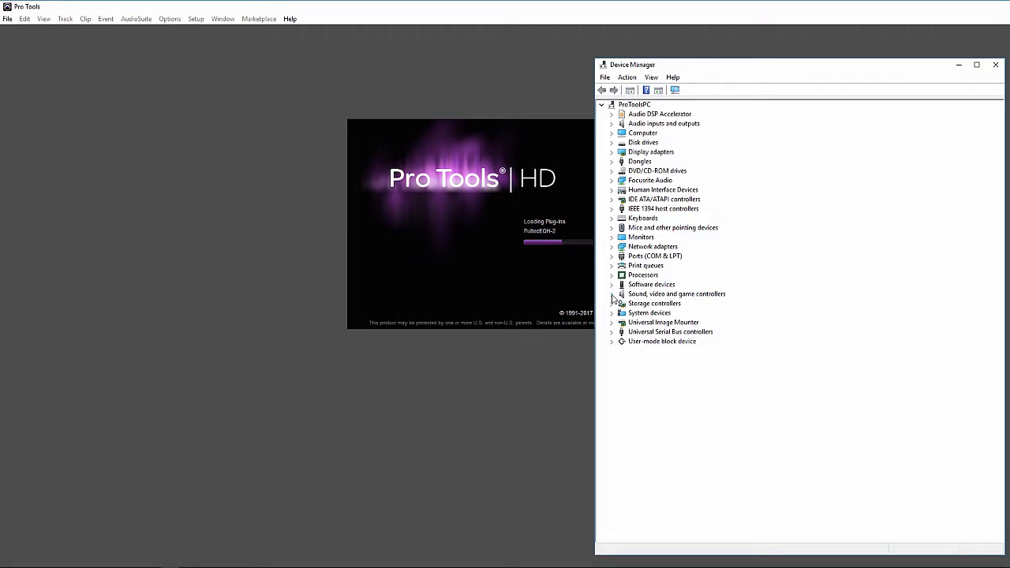
{"action": "left_click", "coordinate": [612, 295]}
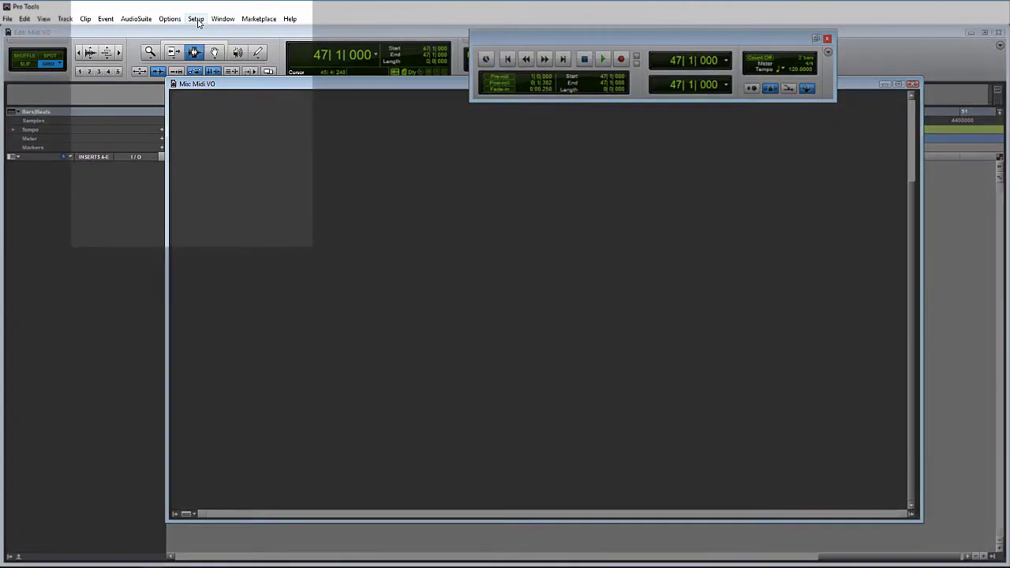
- Open Setup > MIDI > MIDI Input Devices to check which devices are enabled
{"action": "left_click", "coordinate": [196, 19]}
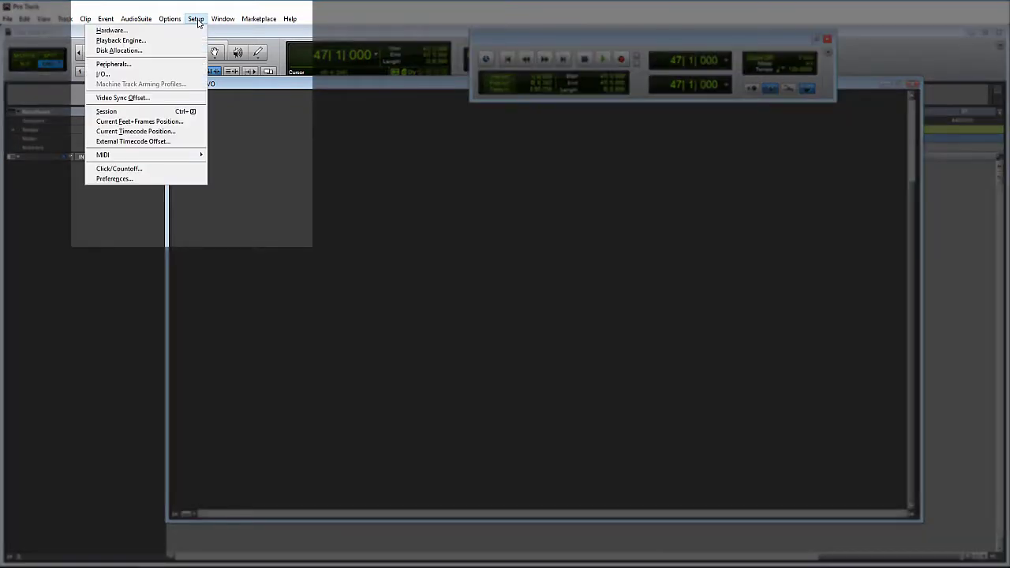
{"action": "mouse_move", "coordinate": [200, 155]}
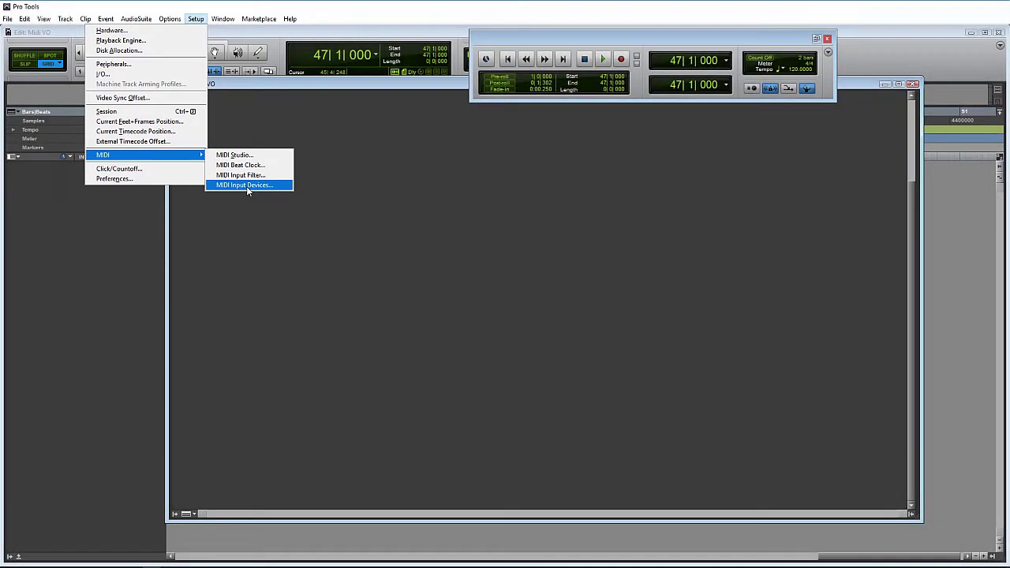
{"action": "left_click", "coordinate": [246, 186]}
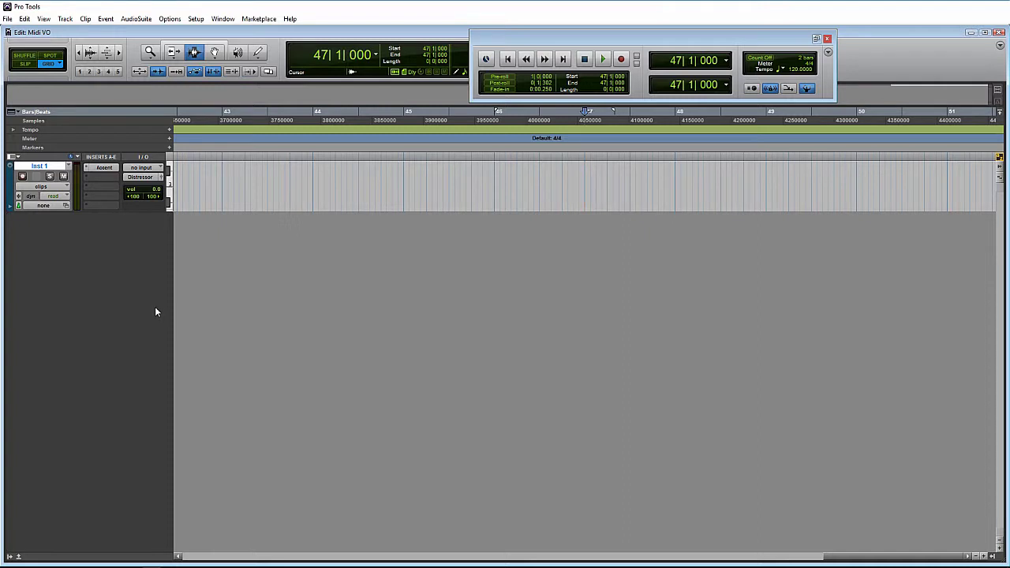
- Add a new instrument track, Inst 2, and switch to the Mix window
{"action": "key", "text": "ctrl+shift+n"}
{"action": "key", "text": "Return"}
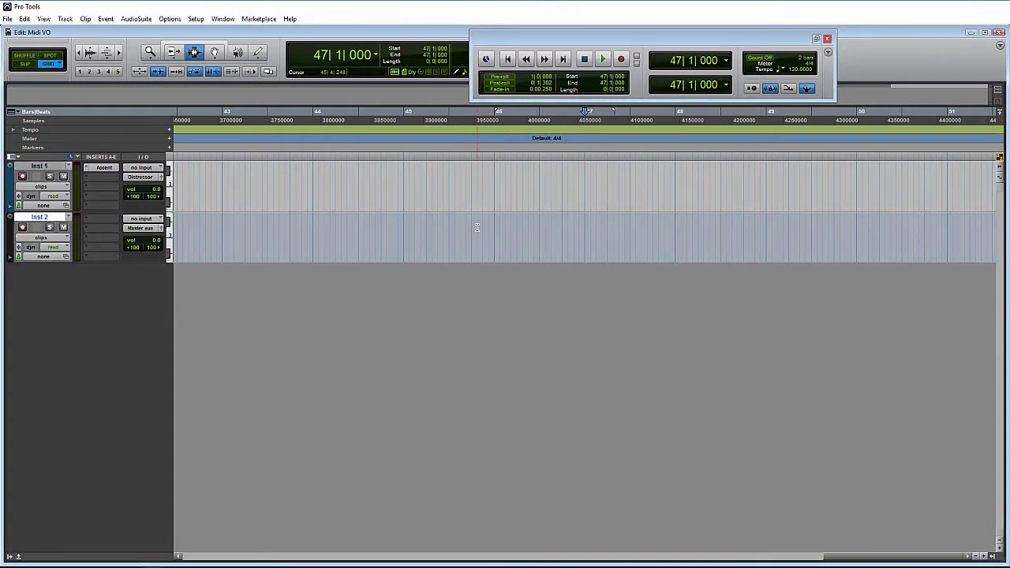
{"action": "key", "text": "ctrl+equal"}
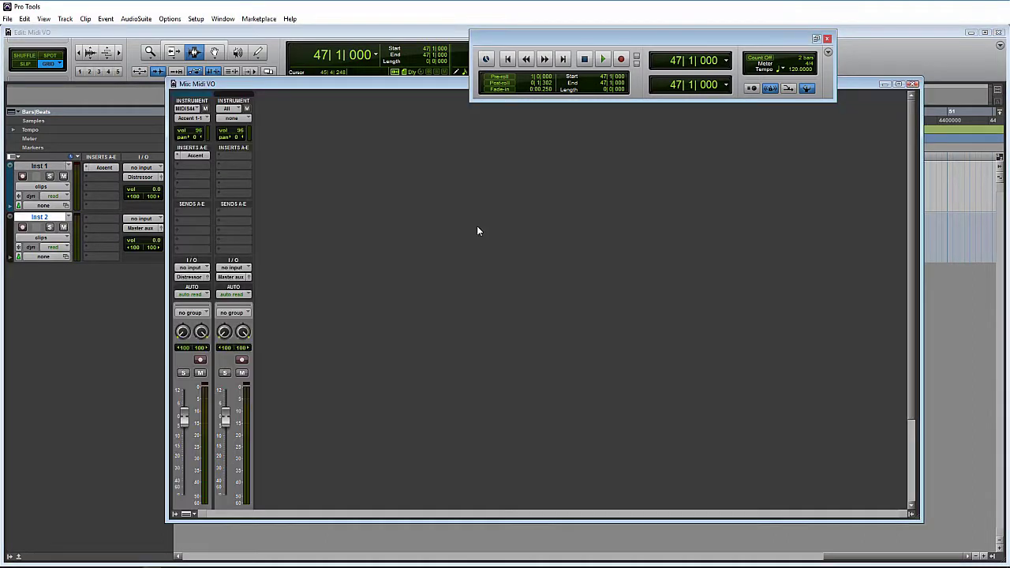
- Insert the DB-33 organ plug-in on Inst 2's first insert slot
{"action": "left_click", "coordinate": [222, 155]}
{"action": "mouse_move", "coordinate": [268, 172]}
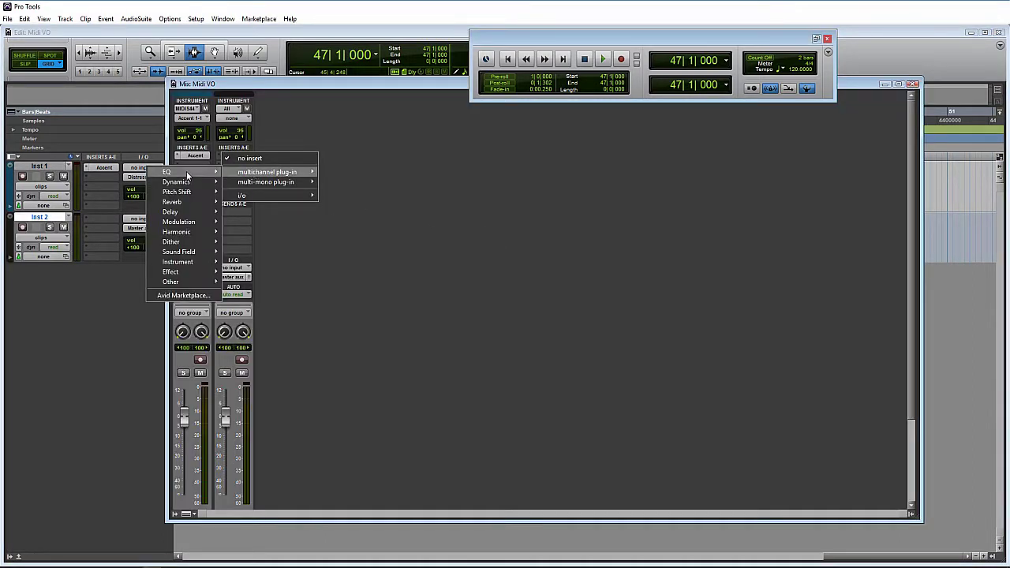
{"action": "mouse_move", "coordinate": [198, 261]}
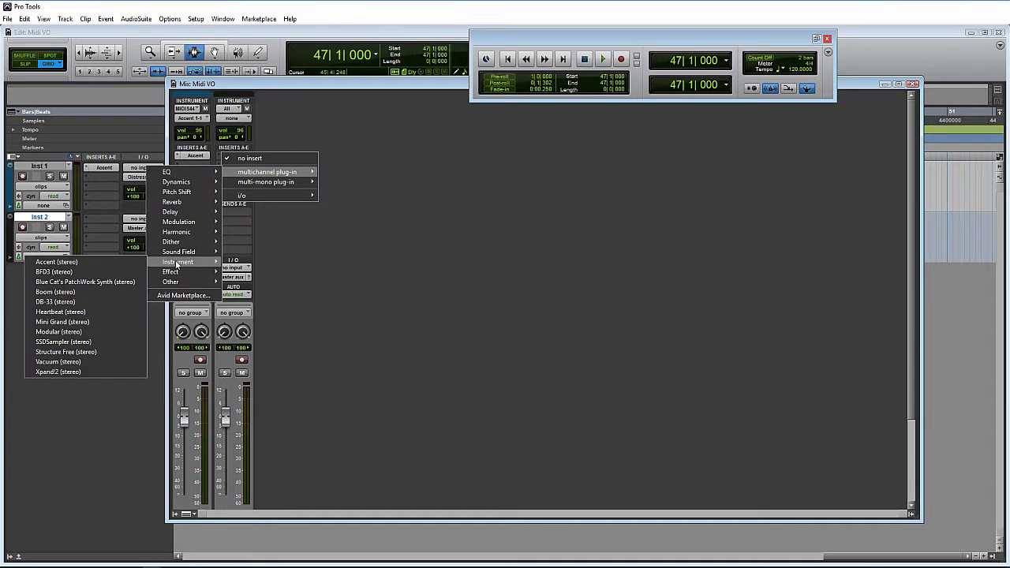
{"action": "left_click", "coordinate": [74, 301]}
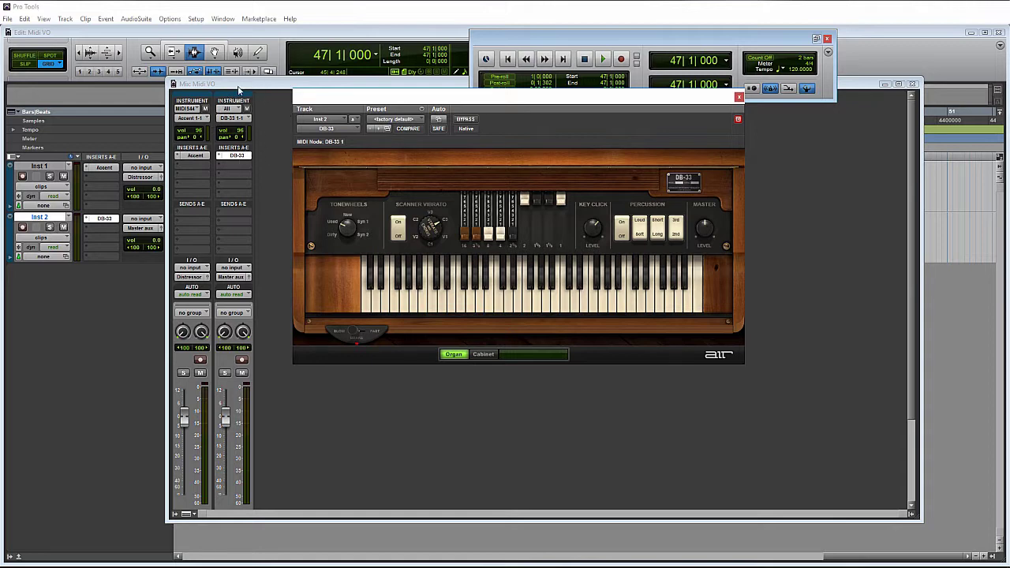
- Enable View > Mix Window Views > Instruments to show MIDI input and output selectors
{"action": "left_click", "coordinate": [44, 19]}
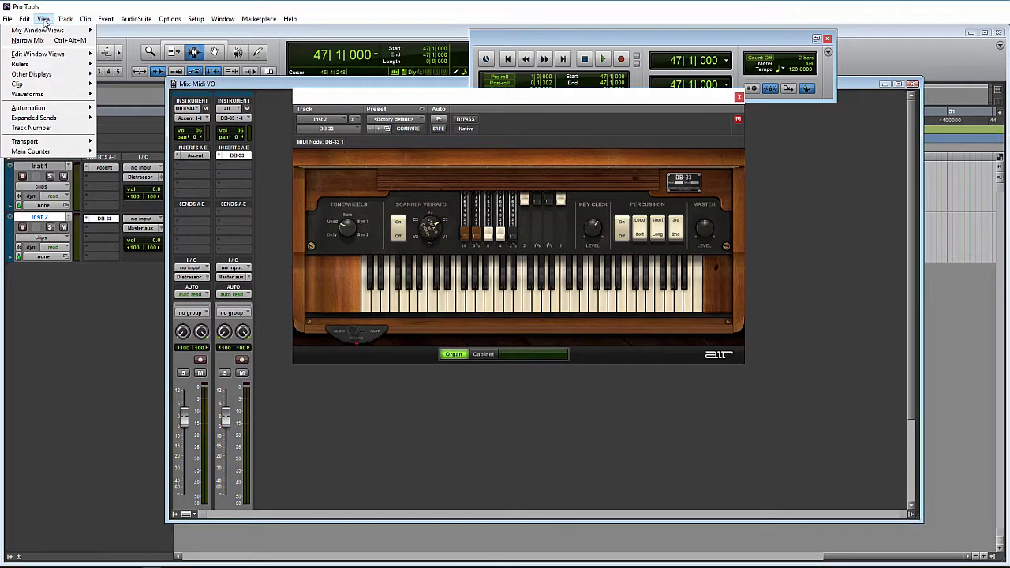
{"action": "mouse_move", "coordinate": [43, 32]}
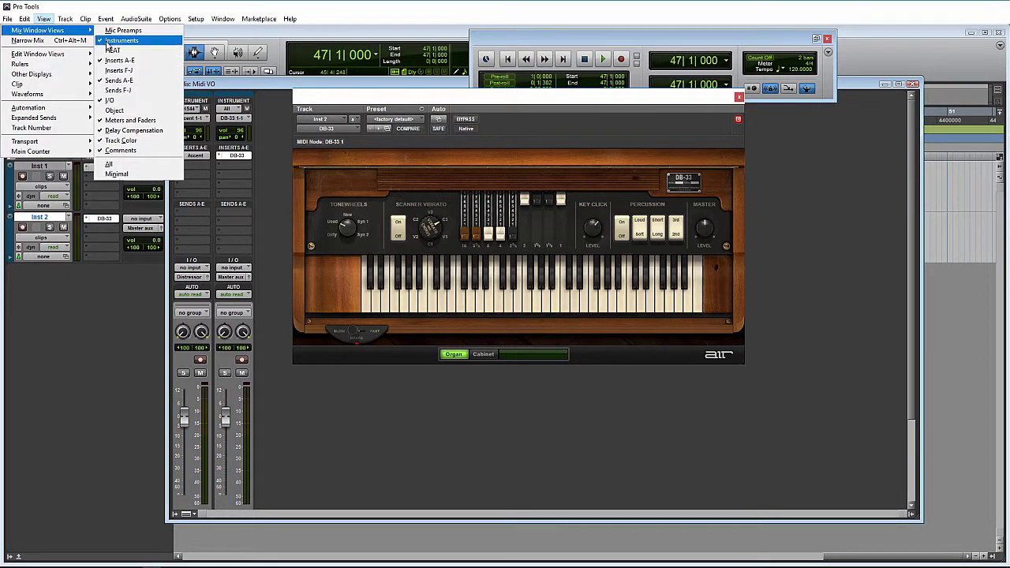
{"action": "left_click", "coordinate": [111, 41]}
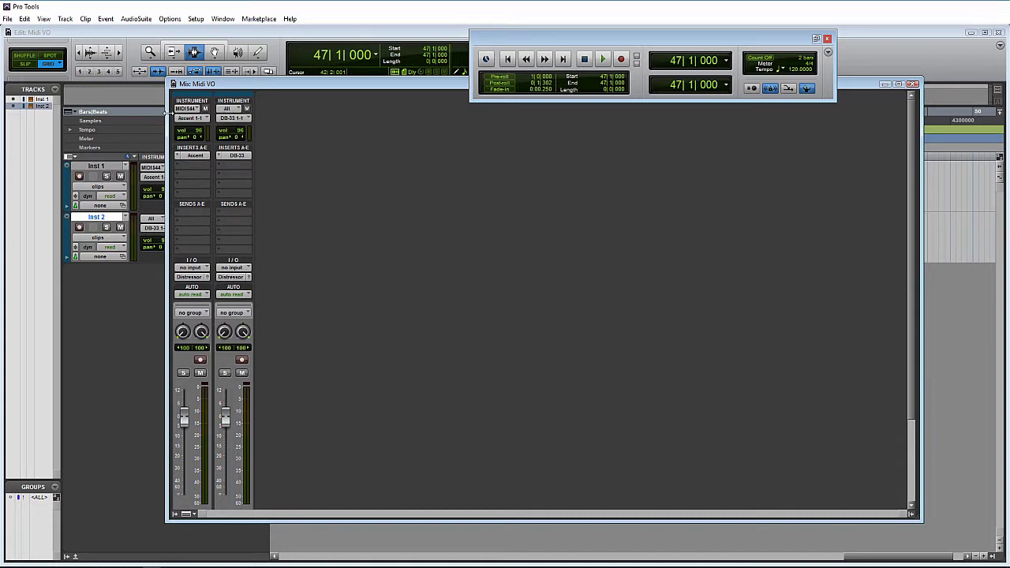
- Set Inst 2's MIDI input to Predefined > Axiom 49 [Emulated], all channels
{"action": "left_click", "coordinate": [230, 113]}
{"action": "mouse_move", "coordinate": [250, 142]}
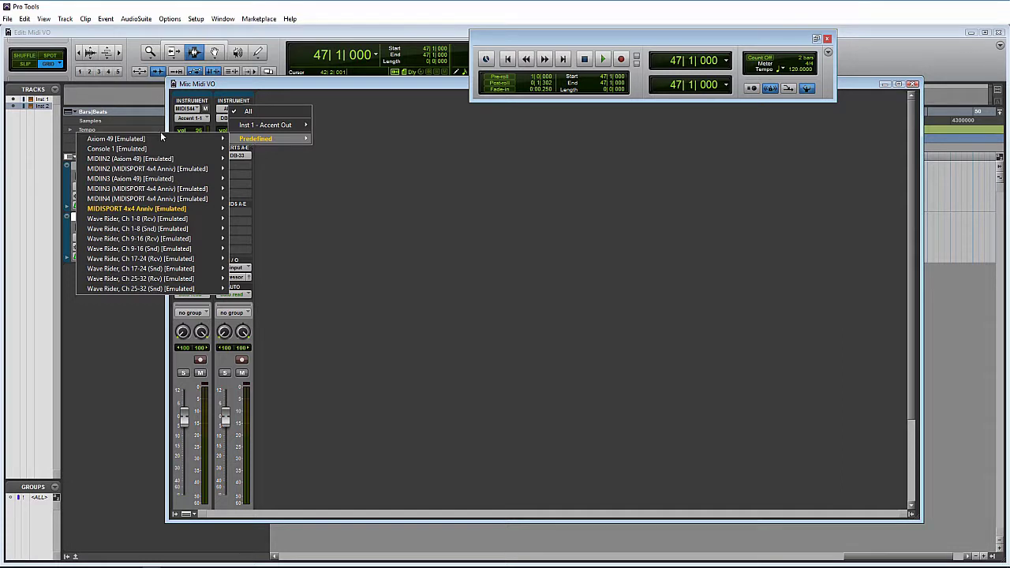
{"action": "mouse_move", "coordinate": [135, 144]}
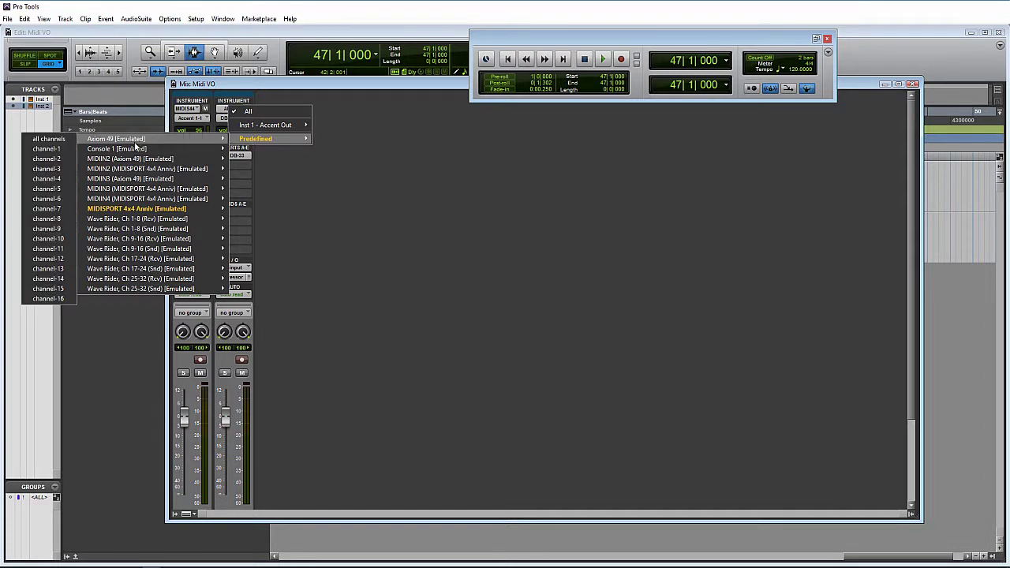
{"action": "left_click", "coordinate": [54, 142]}
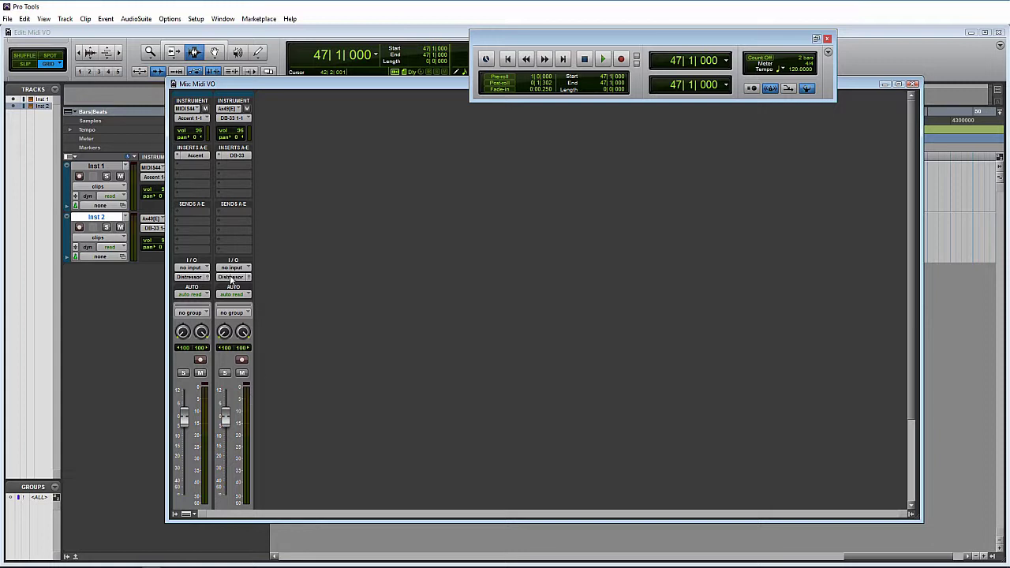
- Record-arm Inst 2 and route its MIDI output to DB-33 channel 1
{"action": "left_click", "coordinate": [243, 360]}
{"action": "left_click", "coordinate": [231, 119]}
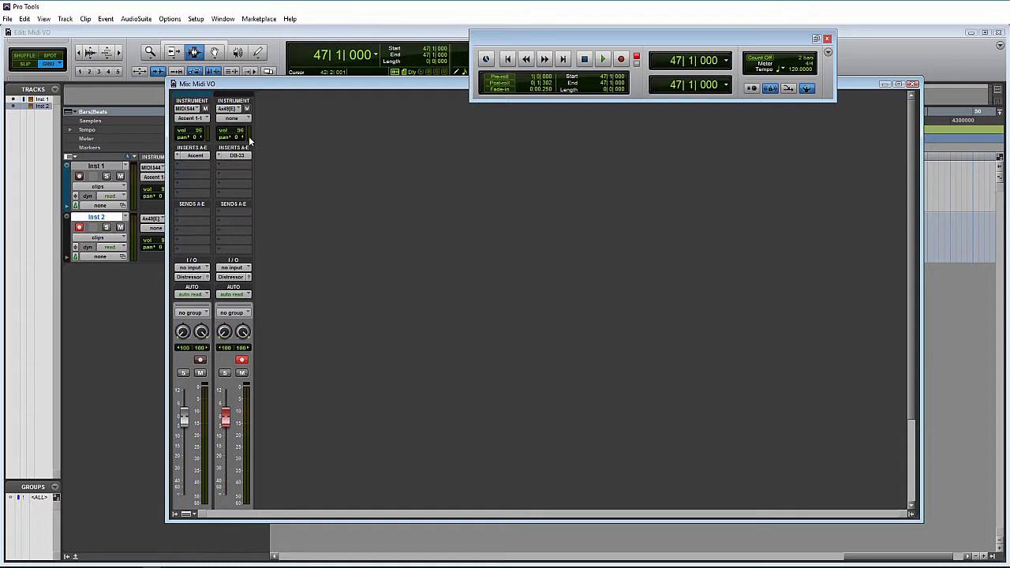
{"action": "left_click", "coordinate": [234, 119]}
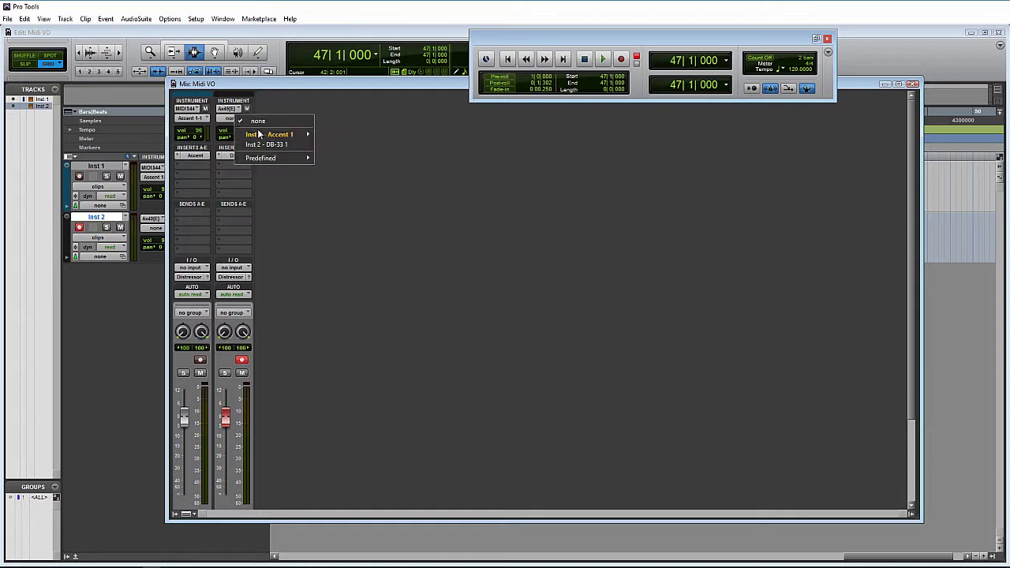
{"action": "left_click", "coordinate": [259, 146]}
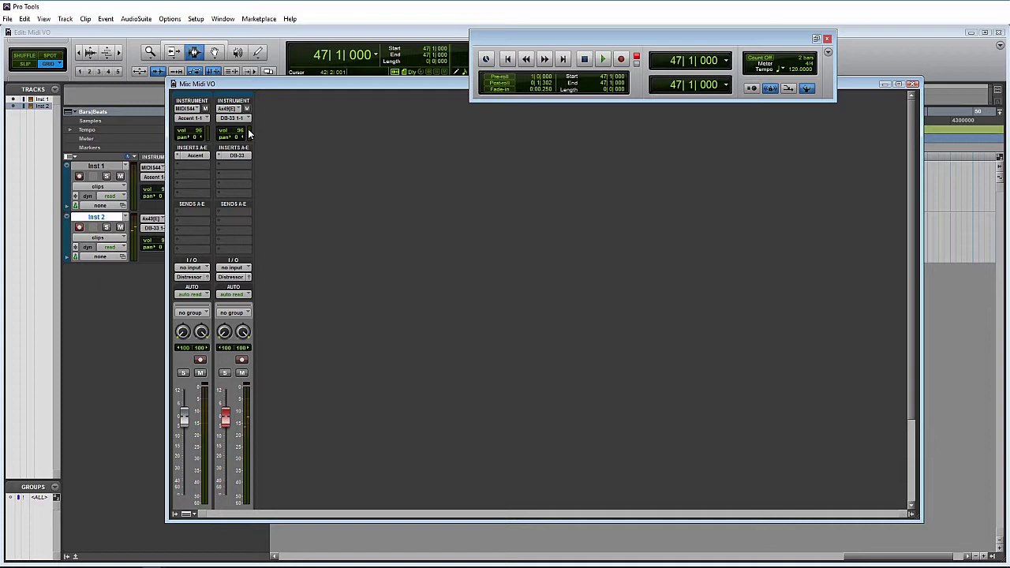
- Disarm Inst 2, feed Inst 1 from all MIDISPORT 4x4 Anniv channels, and open Inst 1's Accent plug-in
{"action": "left_click", "coordinate": [242, 361]}
{"action": "left_click", "coordinate": [182, 111]}
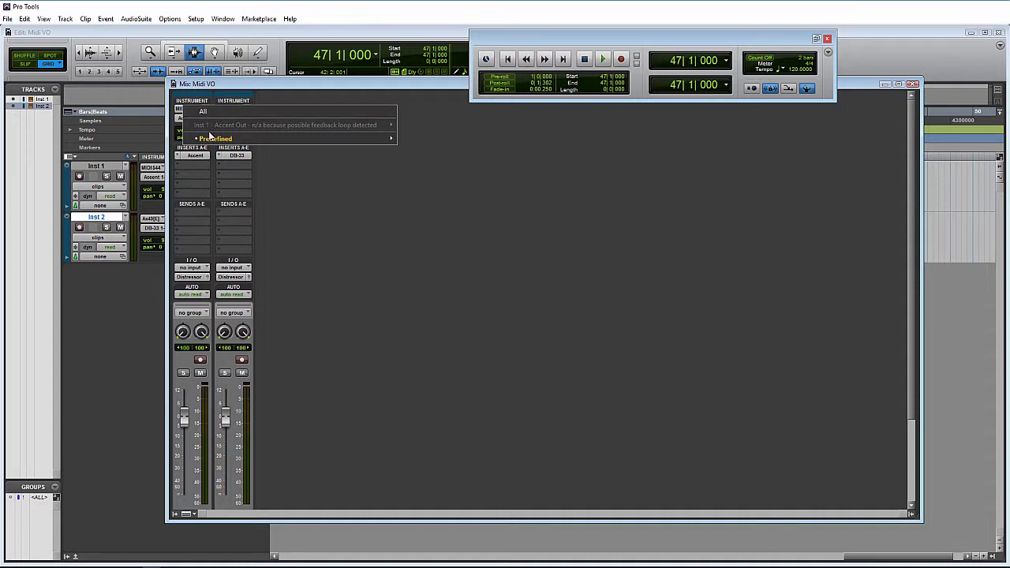
{"action": "mouse_move", "coordinate": [217, 139]}
{"action": "mouse_move", "coordinate": [128, 141]}
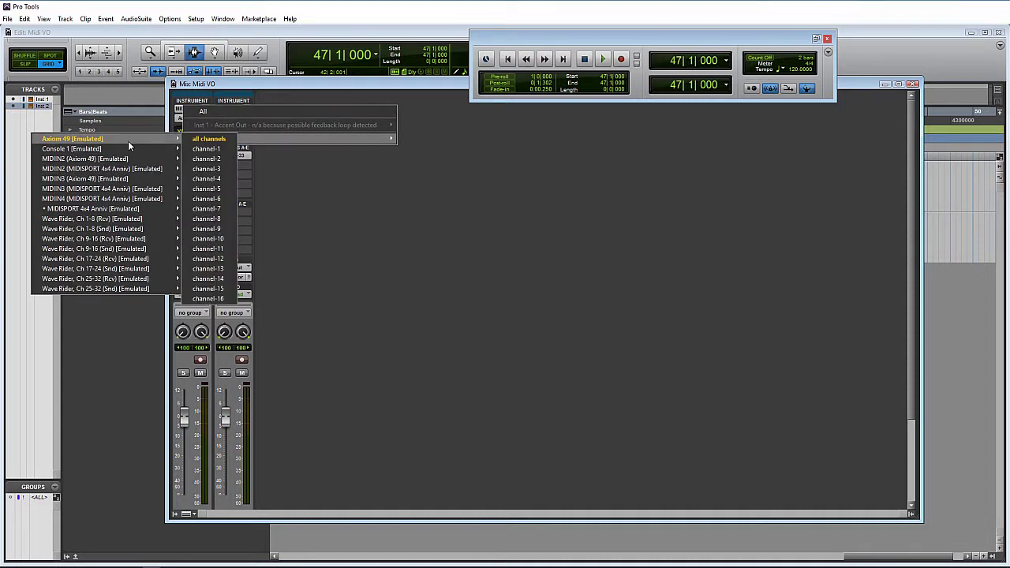
{"action": "mouse_move", "coordinate": [79, 212]}
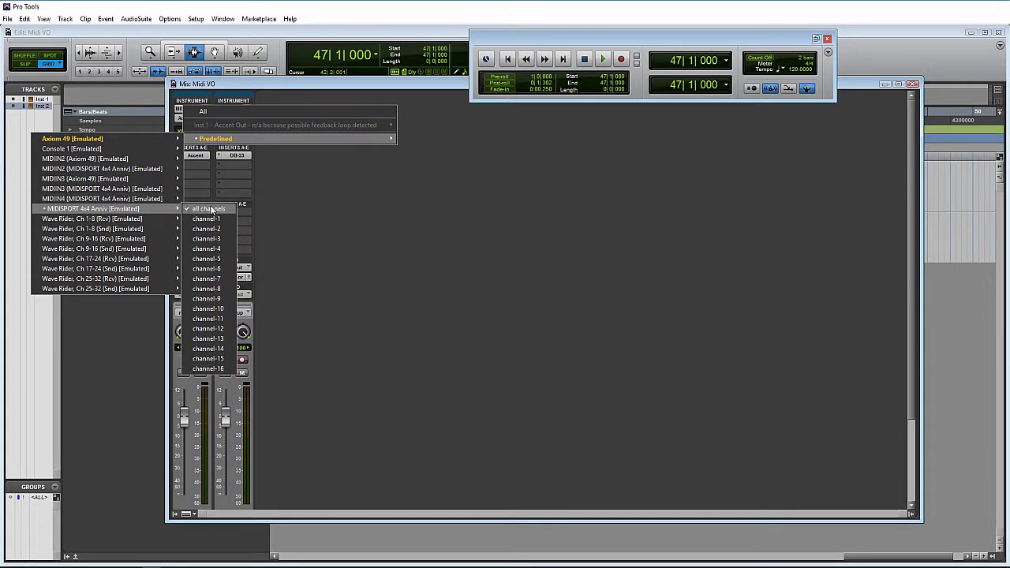
{"action": "left_click", "coordinate": [210, 210]}
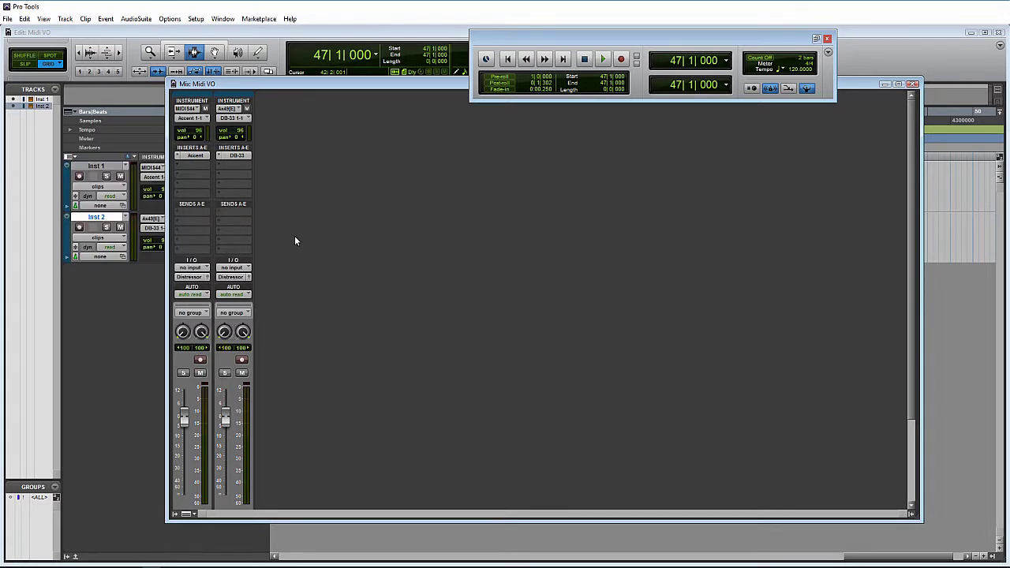
{"action": "left_click", "coordinate": [195, 156]}
{"action": "mouse_move", "coordinate": [430, 102]}
{"action": "left_mouse_down"}
{"action": "mouse_move", "coordinate": [467, 102]}
{"action": "mouse_move", "coordinate": [431, 92]}
{"action": "left_mouse_up"}
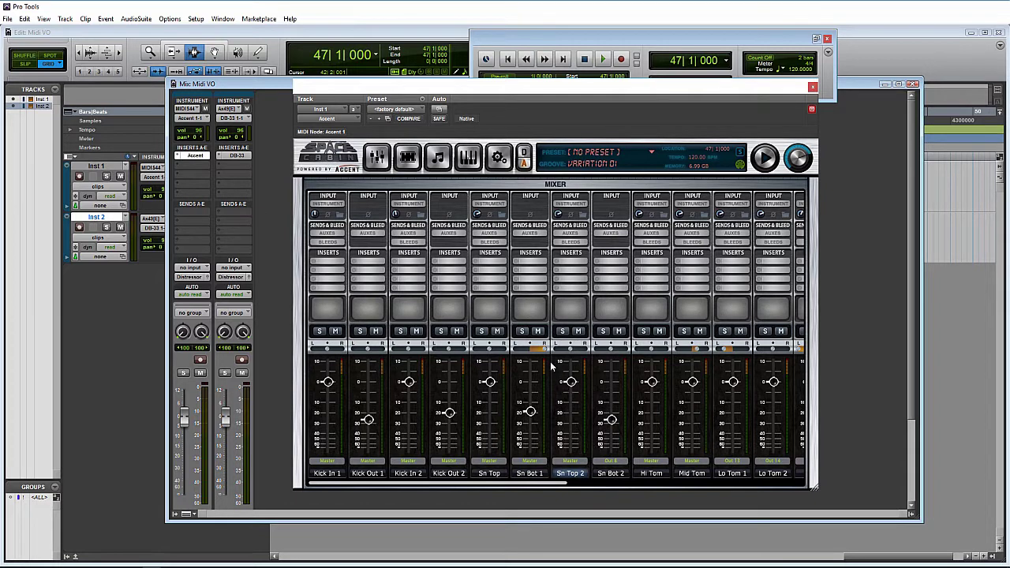
{"action": "left_click", "coordinate": [469, 160]}
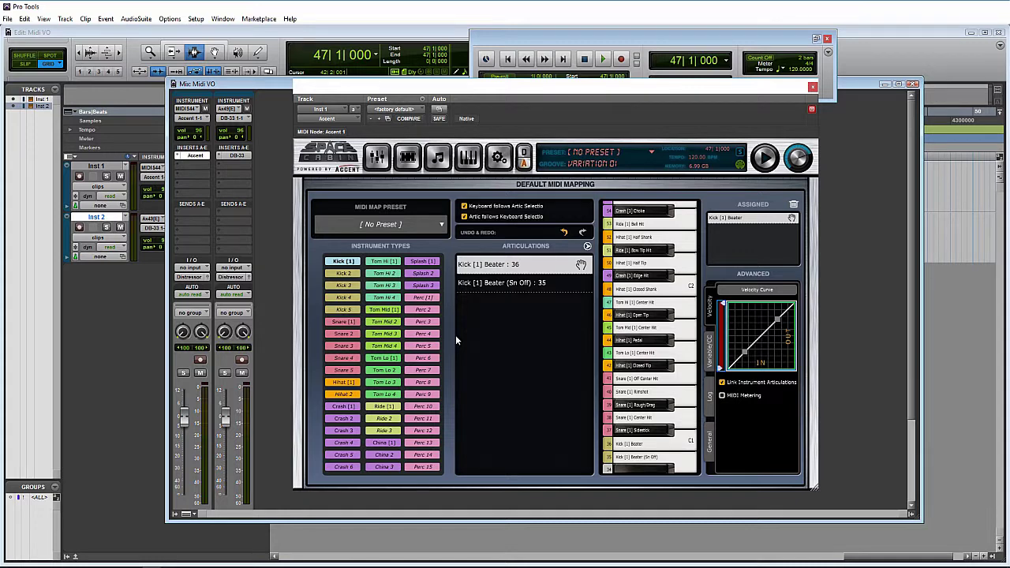
{"action": "left_click", "coordinate": [376, 227]}
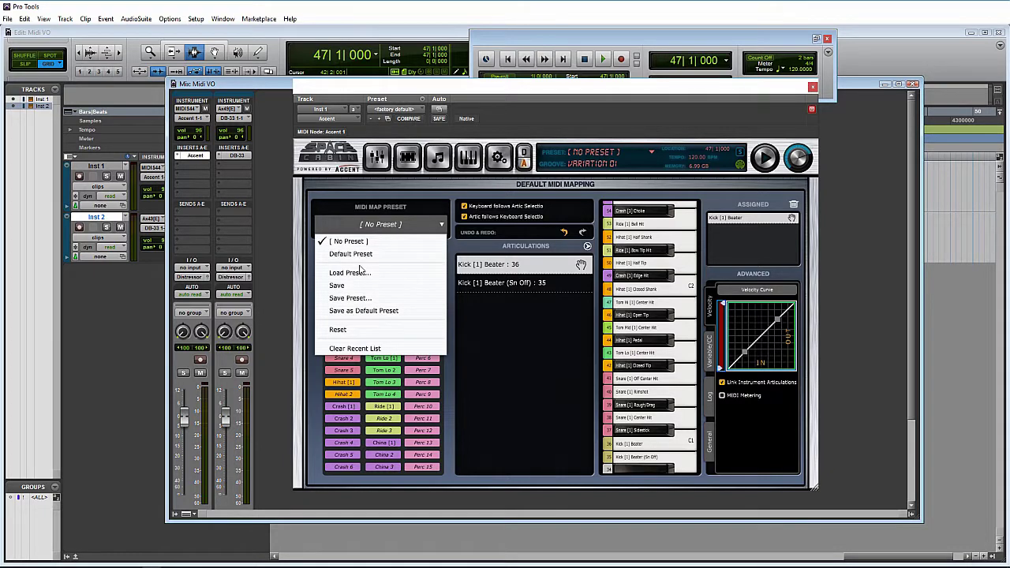
{"action": "left_click", "coordinate": [382, 226]}
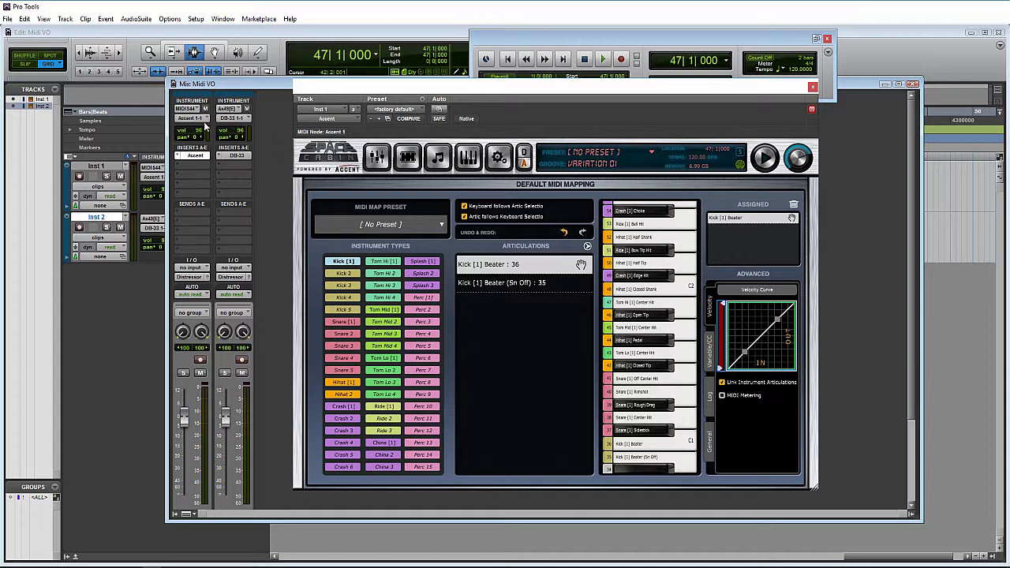
{"action": "left_click", "coordinate": [377, 158]}
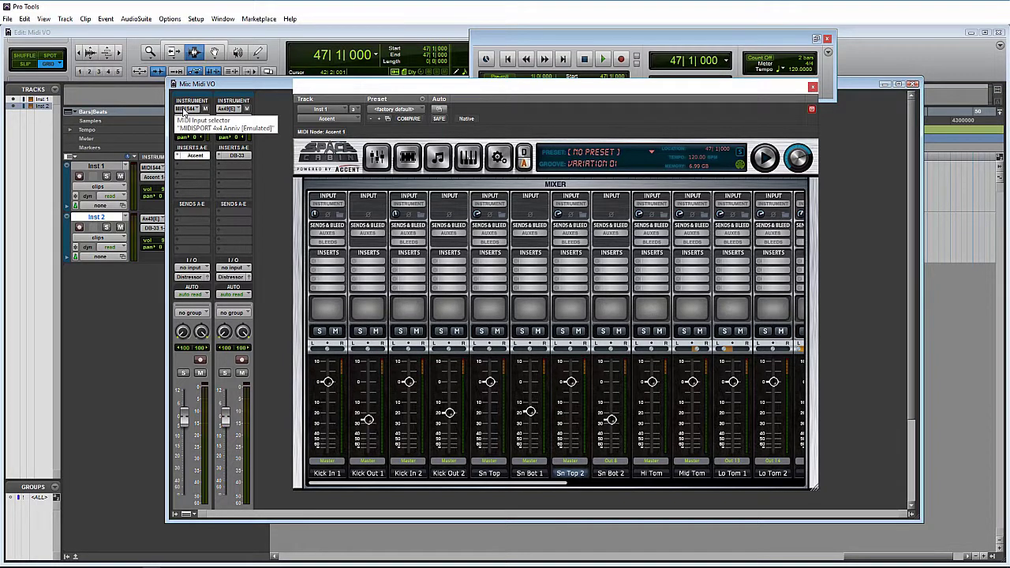
- Record-arm Inst 1 and audition Accent's Kick Out 1 and Sn Bot 1 pads
{"action": "left_click", "coordinate": [199, 360]}
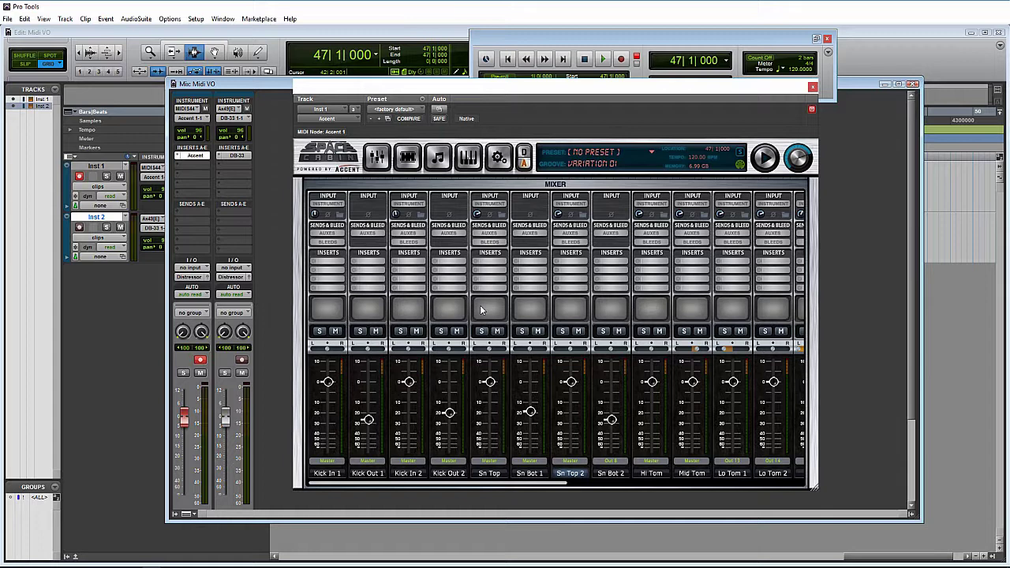
{"action": "left_click", "coordinate": [359, 310]}
{"action": "left_click", "coordinate": [539, 308]}
{"action": "left_click", "coordinate": [539, 309]}
{"action": "left_click", "coordinate": [196, 18]}
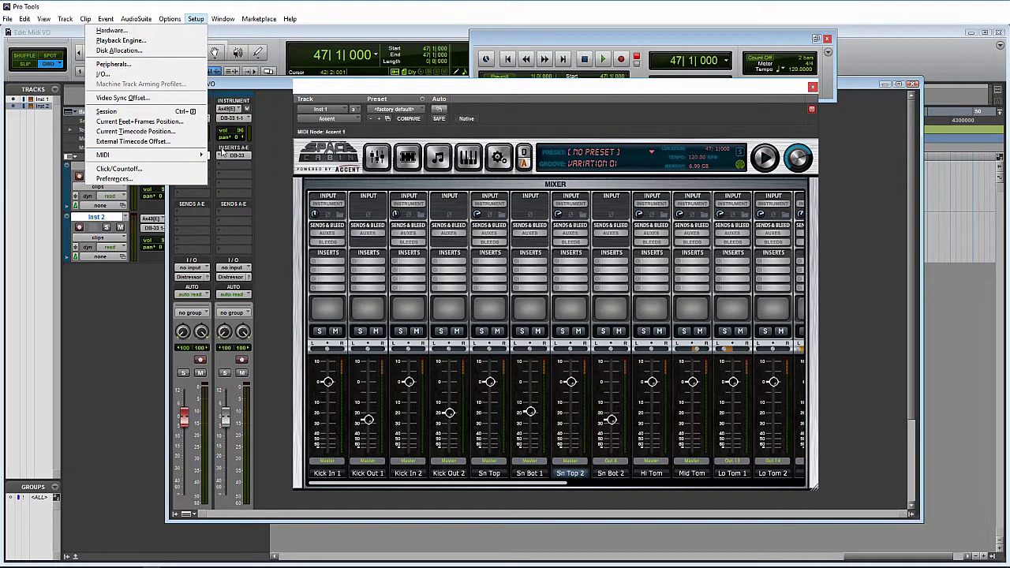
{"action": "left_click", "coordinate": [253, 155]}
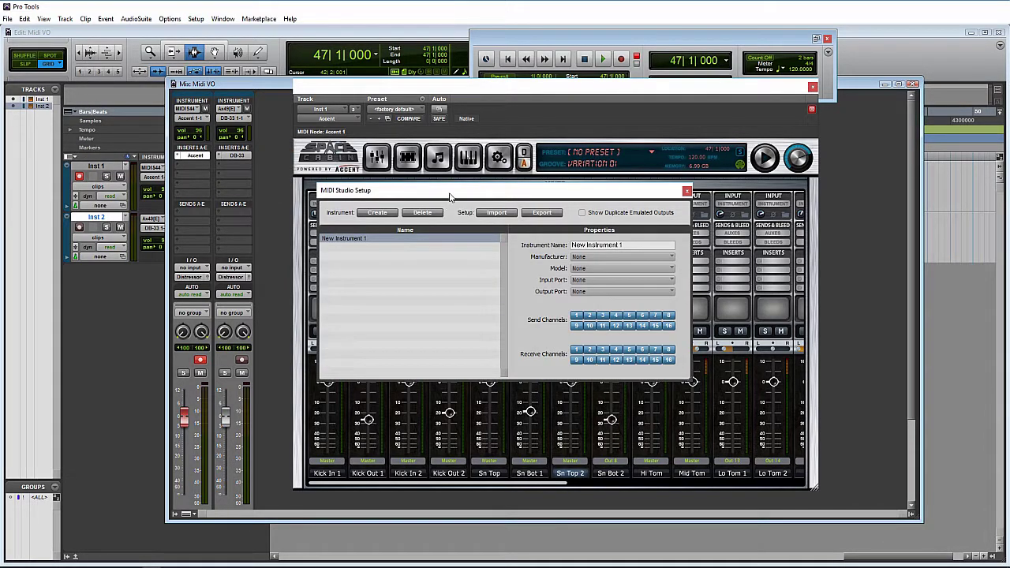
{"action": "left_click_drag", "start_coordinate": [450, 195], "coordinate": [572, 195]}
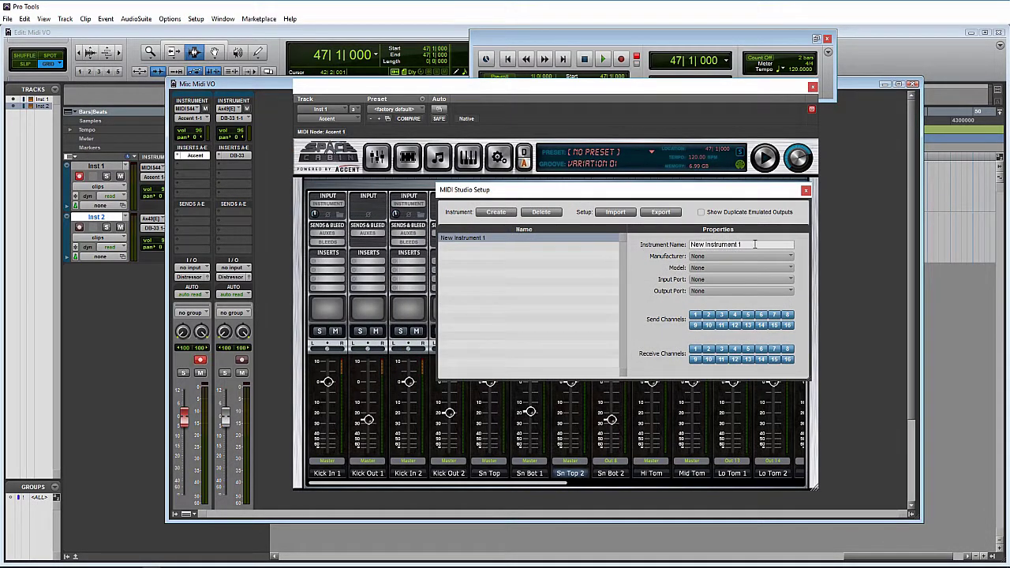
{"action": "triple_click", "coordinate": [755, 244]}
{"action": "left_click", "coordinate": [712, 280]}
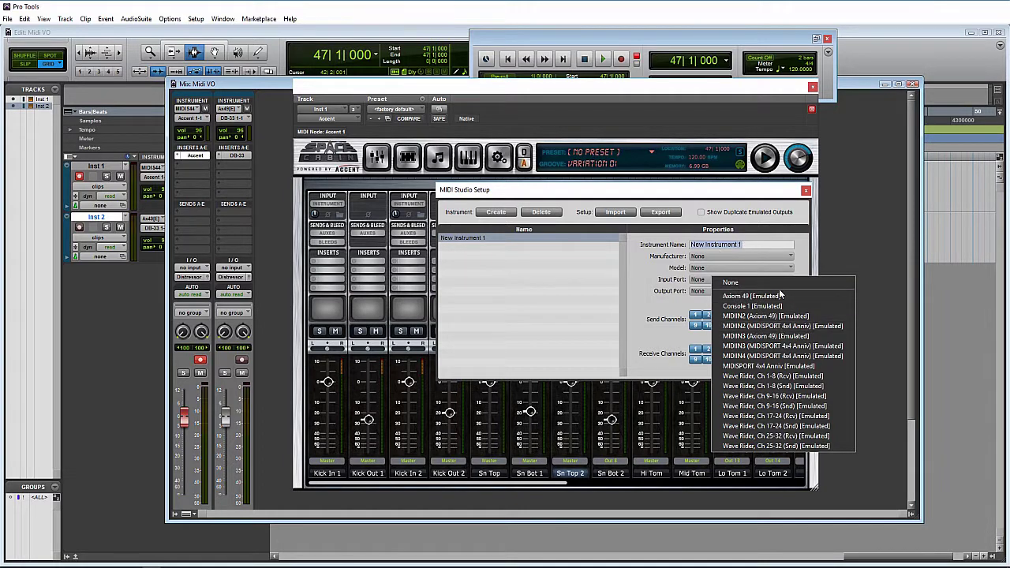
{"action": "left_click", "coordinate": [675, 280]}
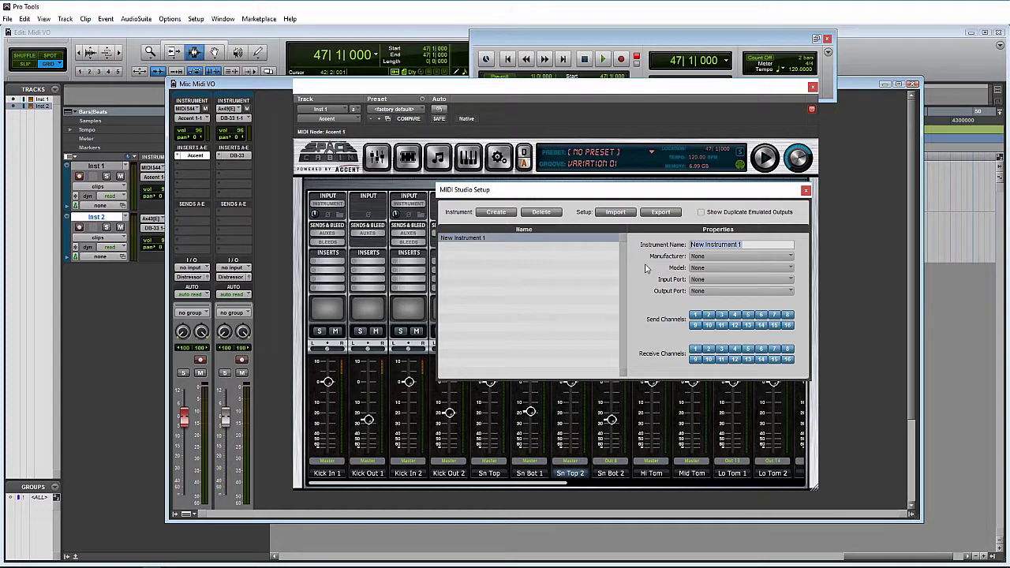
{"action": "left_click", "coordinate": [806, 191]}
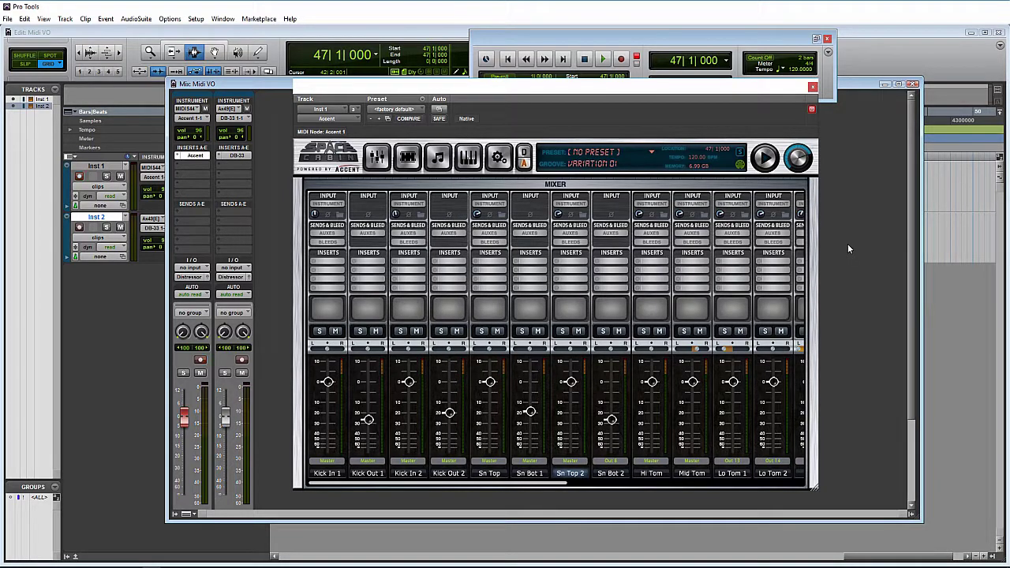